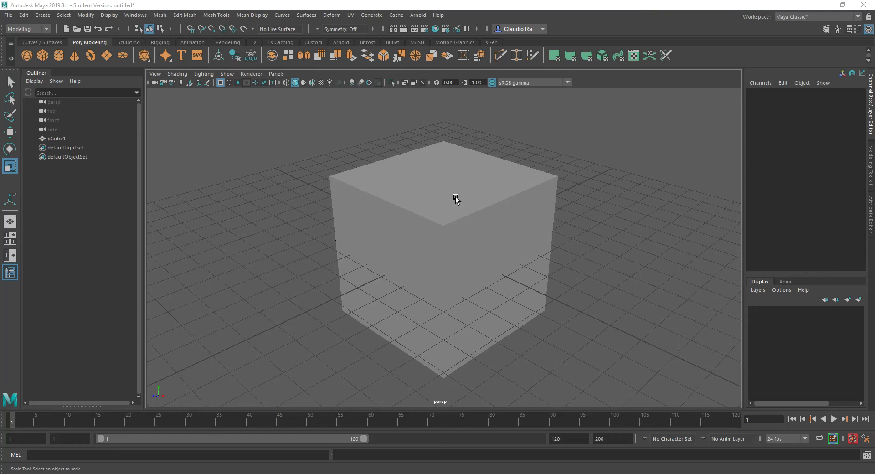
# Select pCube1's top face in Face mode and bring up the Modeling Toolkit panel
pyautogui.click(488, 218)
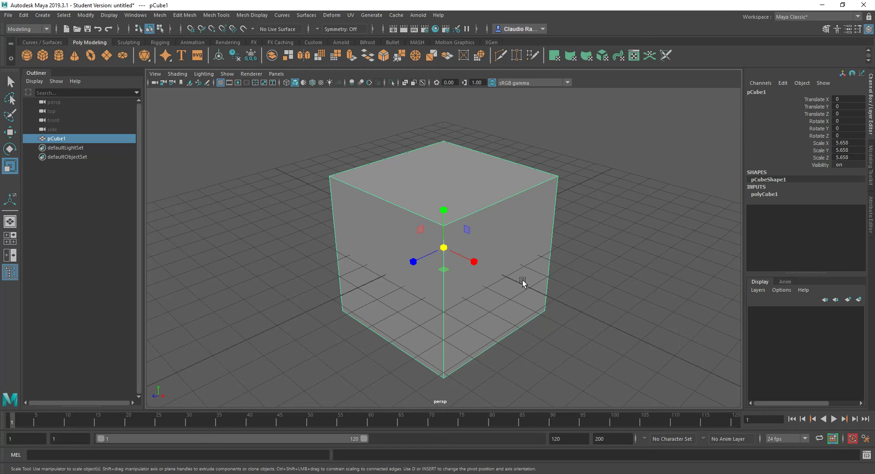
pyautogui.rightClick(459, 184)
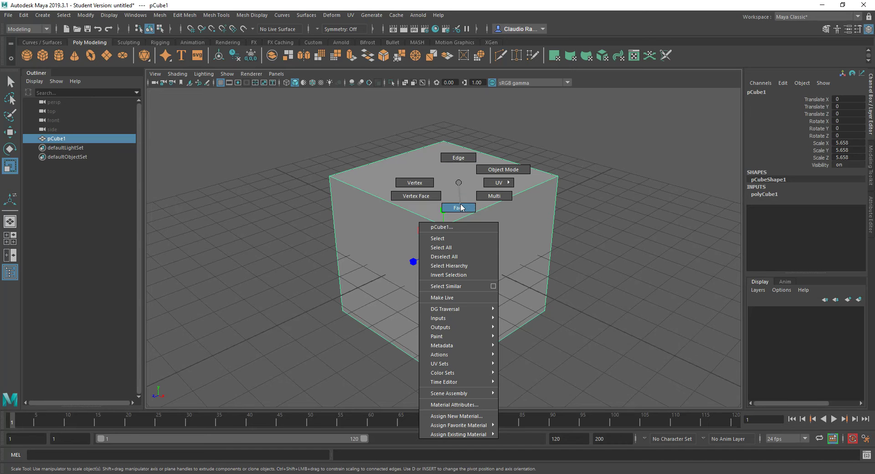
pyautogui.click(462, 208)
pyautogui.click(448, 202)
pyautogui.click(438, 181)
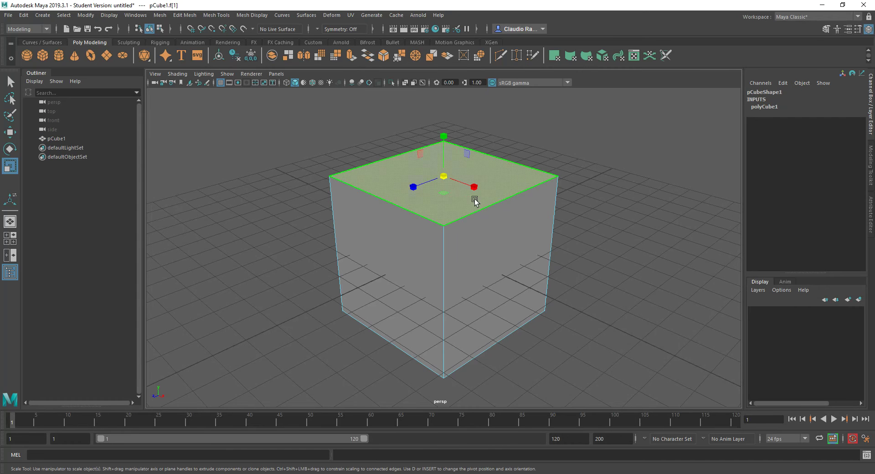
pyautogui.click(871, 165)
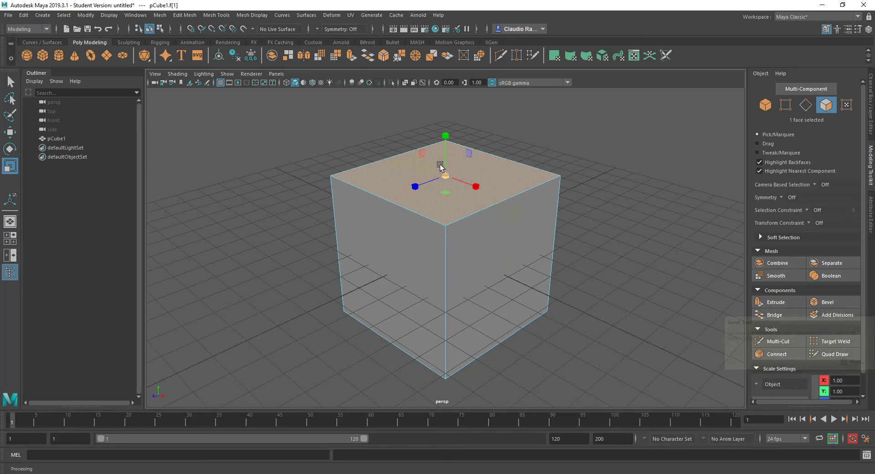
# Bevel the top face as polyBevel1 at Fraction 0.5, settling on 4 segments
pyautogui.click(828, 304)
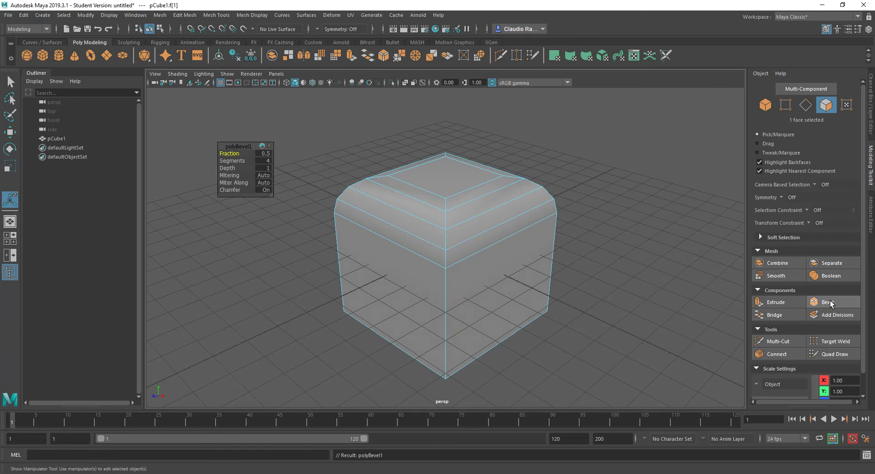
pyautogui.moveTo(237, 147); pyautogui.dragTo(214, 139)
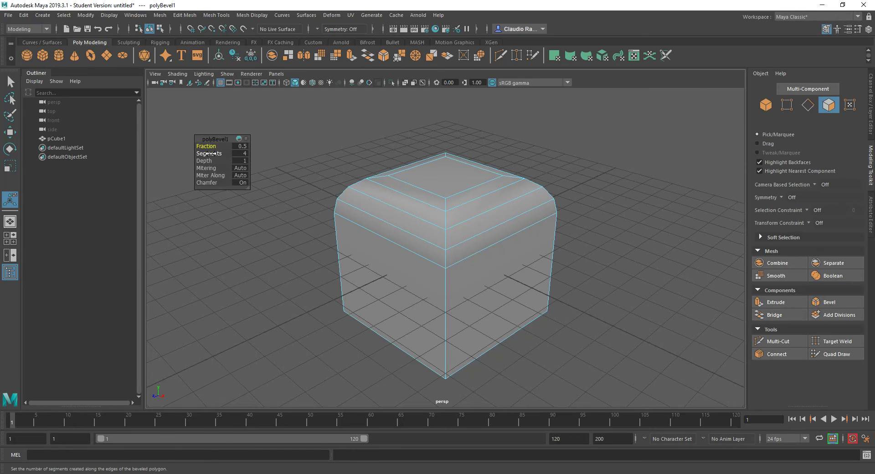
pyautogui.moveTo(209, 154); pyautogui.dragTo(185, 155)
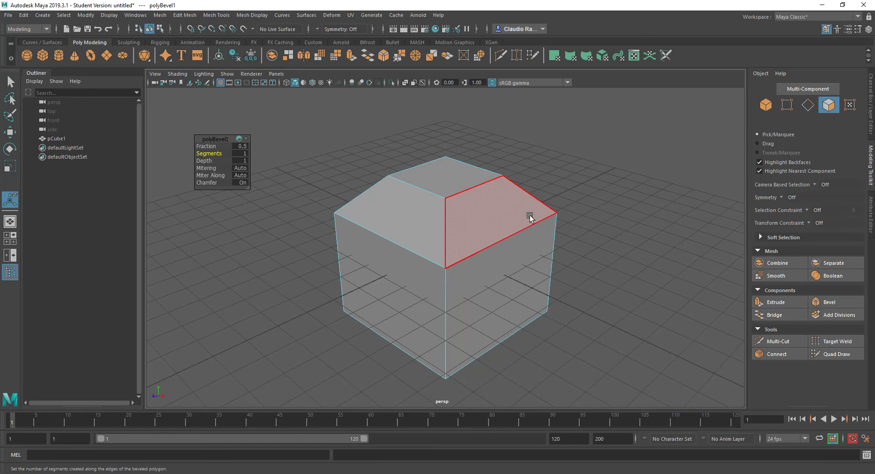
pyautogui.moveTo(211, 153); pyautogui.dragTo(225, 153)
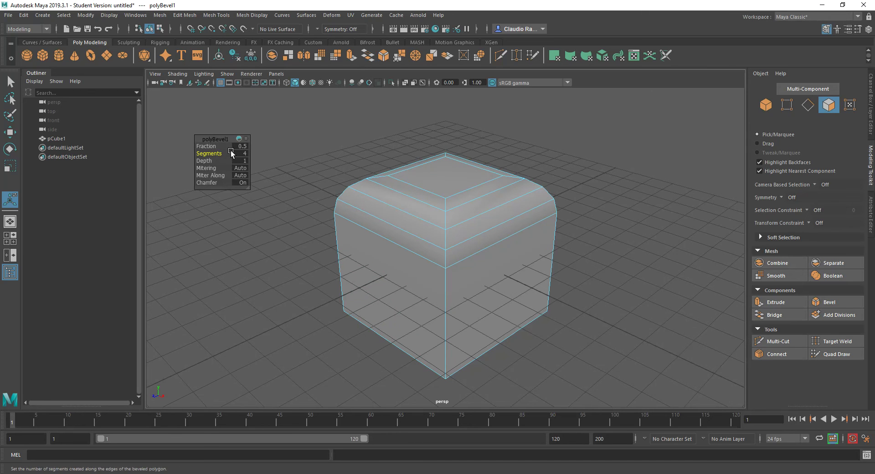
pyautogui.click(207, 161)
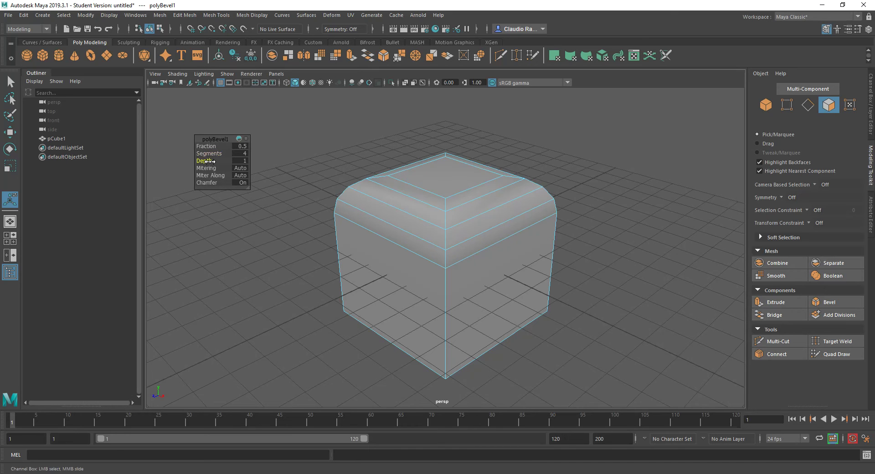
pyautogui.moveTo(210, 161)
pyautogui.mouseDown(button='middle')
pyautogui.moveTo(184, 162)
pyautogui.moveTo(237, 162)
pyautogui.moveTo(205, 161)
pyautogui.moveTo(215, 161)
pyautogui.mouseUp(button='middle')
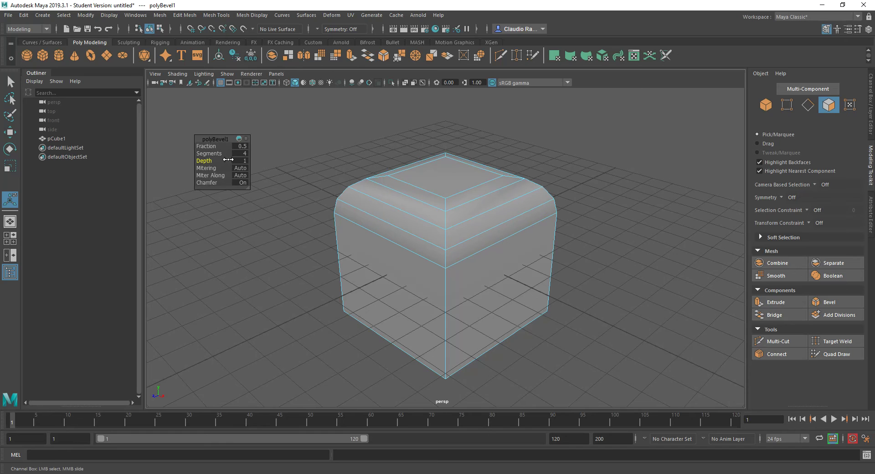
pyautogui.click(207, 182)
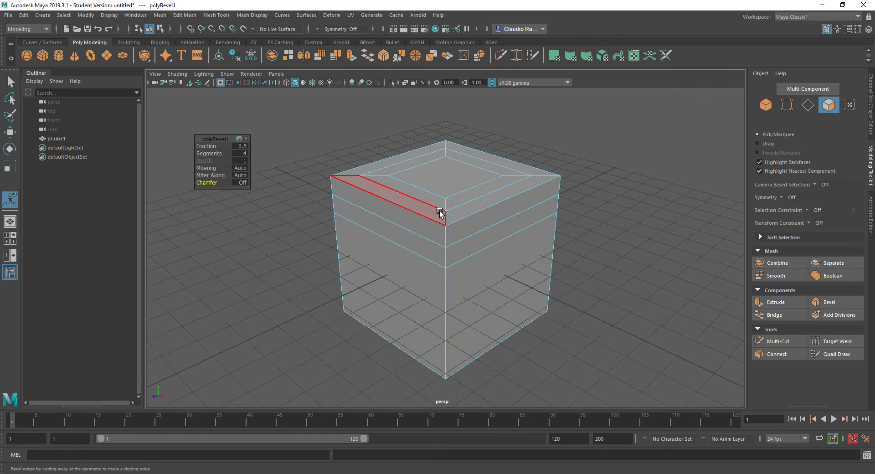
pyautogui.keyDown('alt'); pyautogui.moveTo(489, 250); pyautogui.dragTo(470, 240); pyautogui.keyUp('alt')
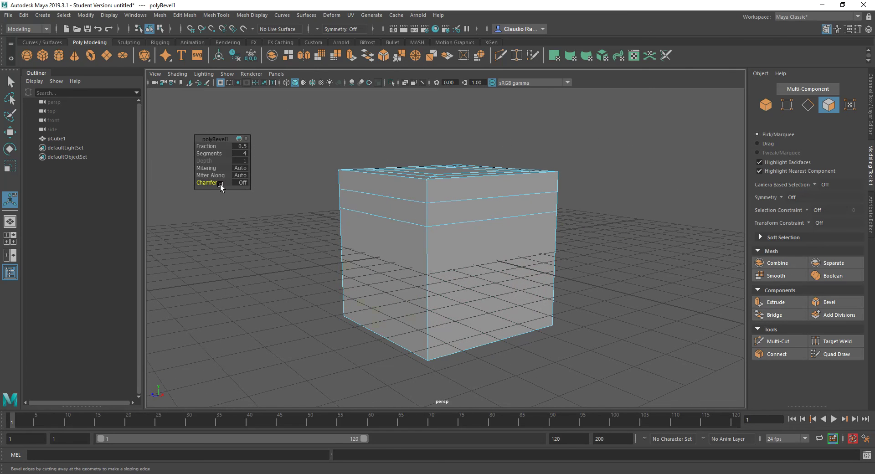
pyautogui.click(242, 183)
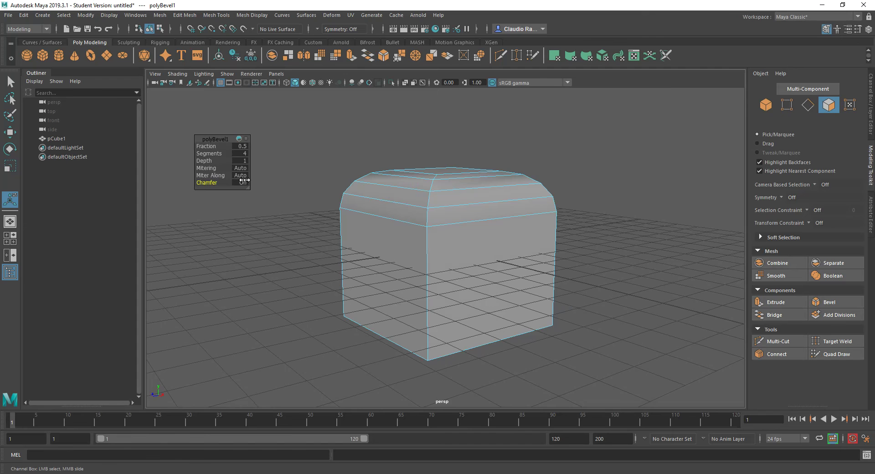
pyautogui.keyDown('alt'); pyautogui.moveTo(387, 219); pyautogui.dragTo(400, 236); pyautogui.keyUp('alt')
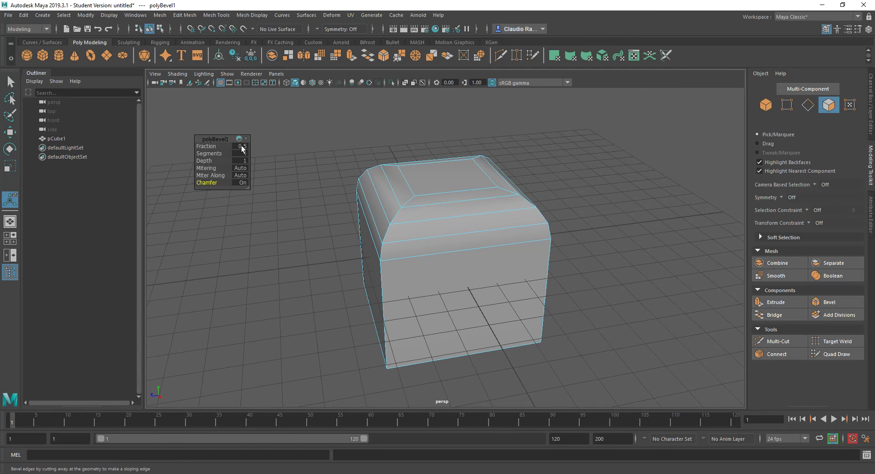
# Set polyBevel1's Fraction to 0.8 and orbit to view the wider rounded top edges
pyautogui.moveTo(206, 146)
pyautogui.mouseDown()
pyautogui.moveTo(213, 145)
pyautogui.moveTo(193, 143)
pyautogui.moveTo(203, 143)
pyautogui.mouseUp()
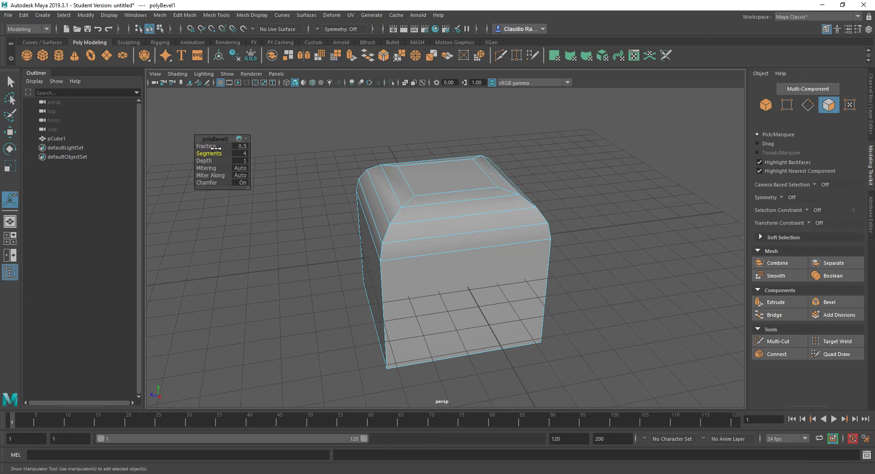
pyautogui.moveTo(210, 146)
pyautogui.mouseDown()
pyautogui.moveTo(223, 145)
pyautogui.moveTo(211, 145)
pyautogui.mouseUp()
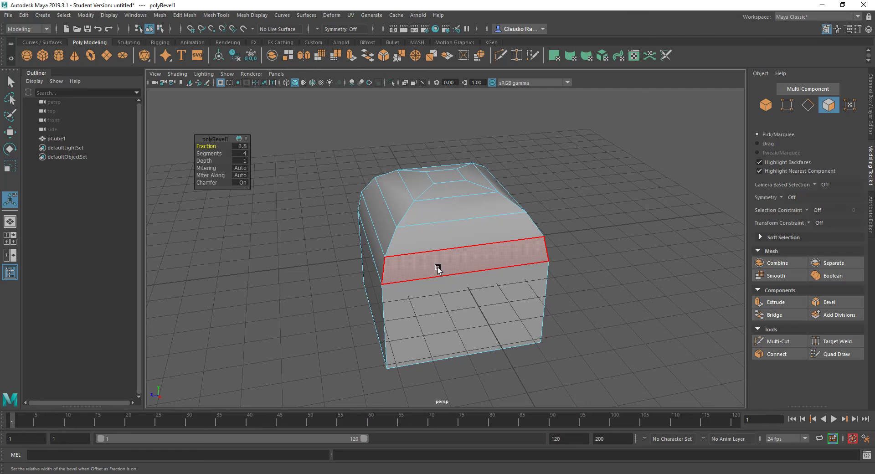
pyautogui.keyDown('alt'); pyautogui.moveTo(406, 285); pyautogui.dragTo(445, 272); pyautogui.keyUp('alt')
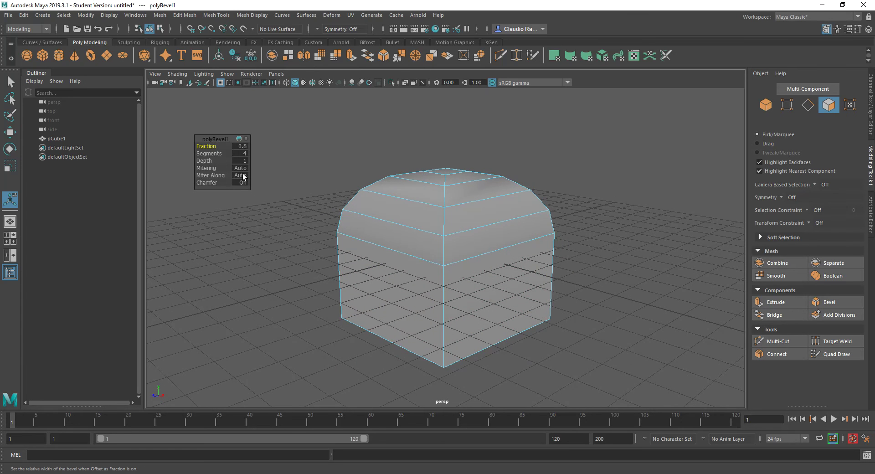
# In Edge mode, select one bottom edge and bevel it as polyBevel2 with 4 segments
pyautogui.click(584, 184)
pyautogui.moveTo(442, 231); pyautogui.dragTo(440, 214, button='right')
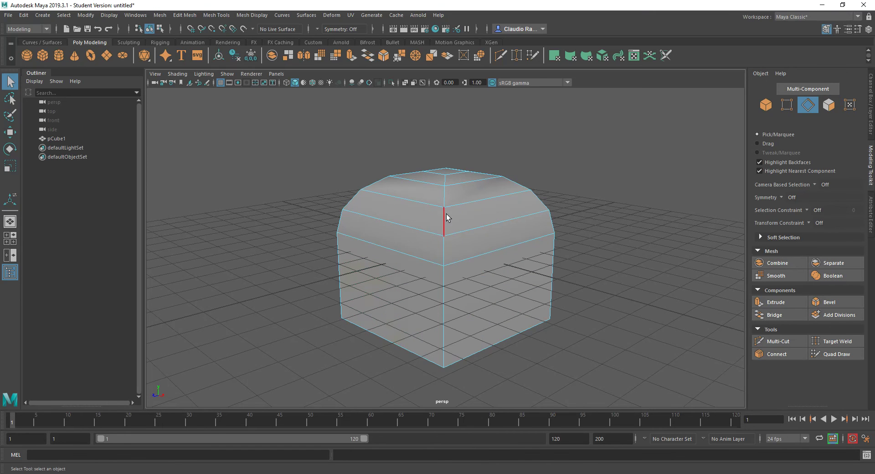
pyautogui.click(504, 341)
pyautogui.keyDown('alt'); pyautogui.moveTo(501, 367); pyautogui.dragTo(484, 333); pyautogui.keyUp('alt')
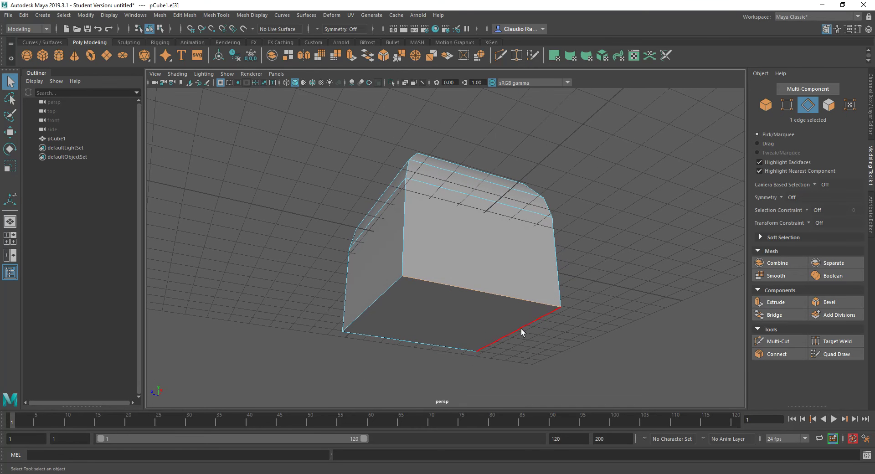
pyautogui.click(833, 303)
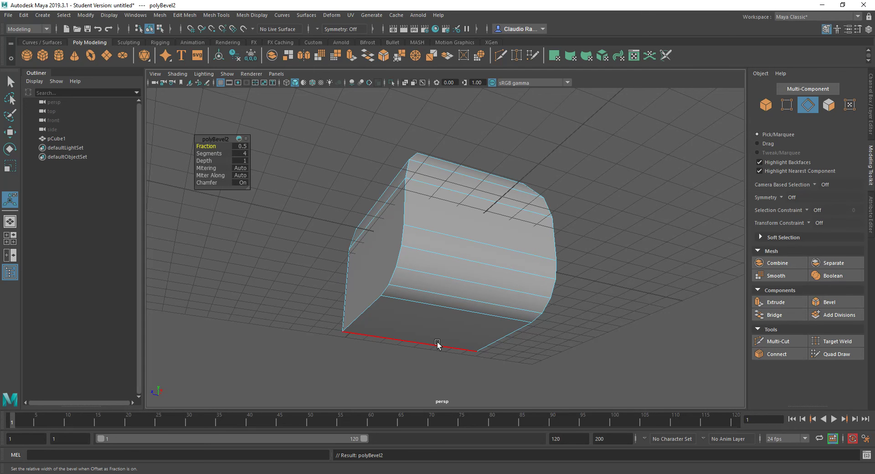
# Raise polyBevel2 to 6 segments, keeping Depth 1 and Chamfer on
pyautogui.keyDown('alt'); pyautogui.moveTo(437, 342); pyautogui.dragTo(482, 354); pyautogui.keyUp('alt')
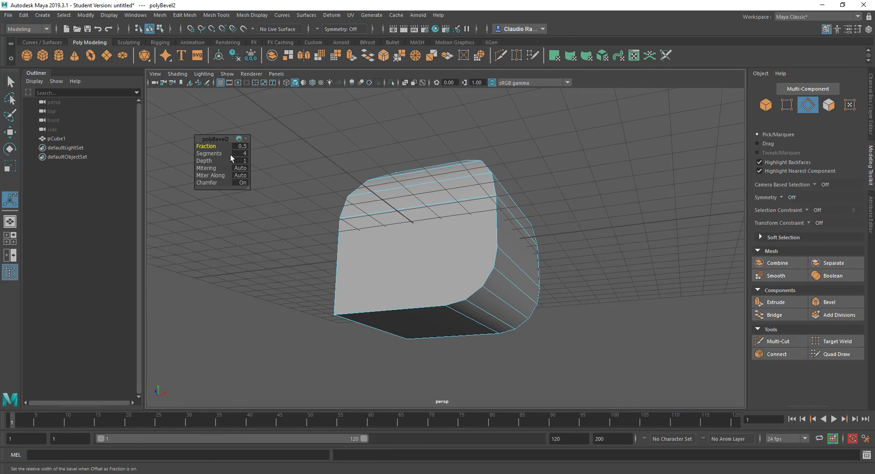
pyautogui.click(214, 154)
pyautogui.moveTo(214, 153); pyautogui.dragTo(227, 167, button='middle')
pyautogui.click(213, 161)
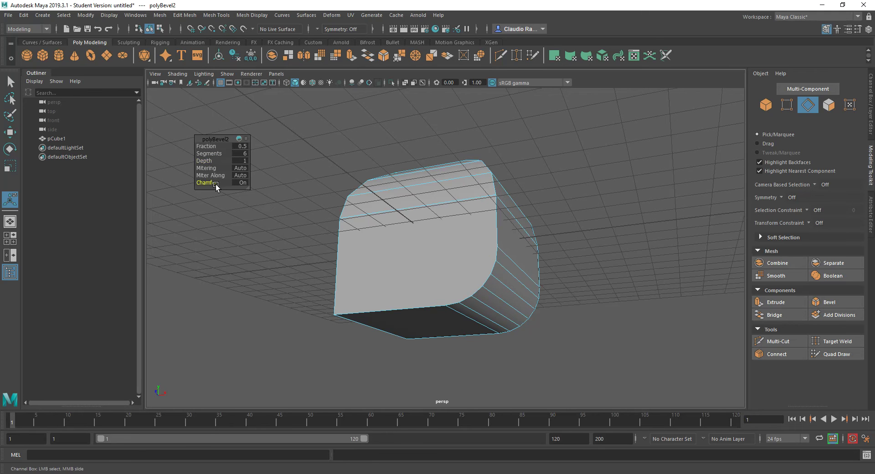
pyautogui.click(214, 184)
pyautogui.moveTo(214, 183); pyautogui.dragTo(238, 184, button='middle')
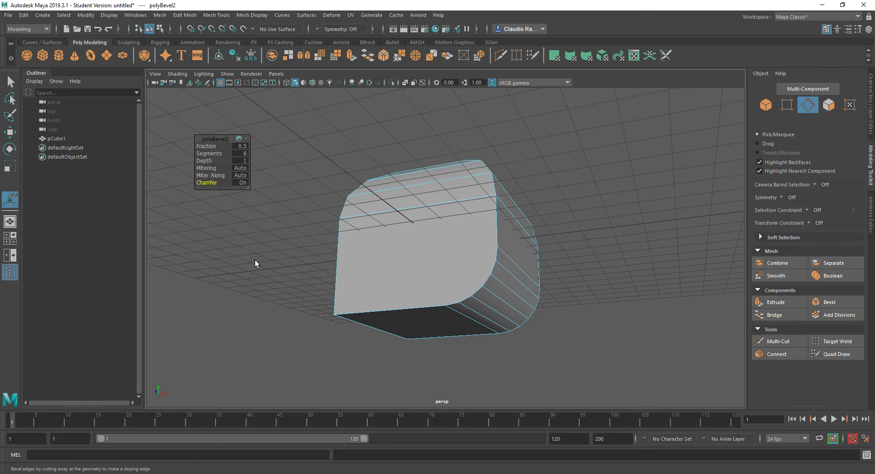